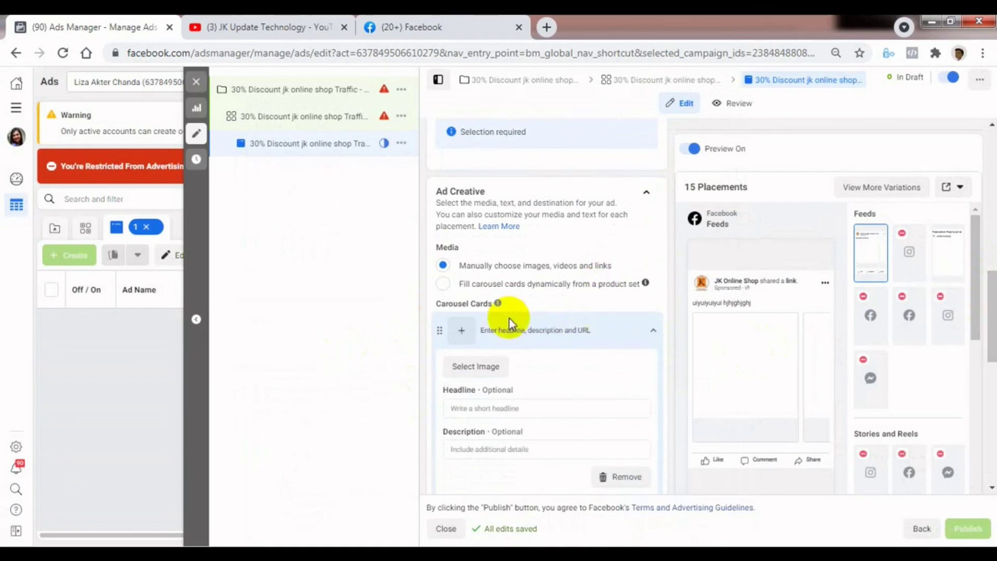
- Fill the carousel cards dynamically from the Women's Clothings catalog, using the Store collection All Products product set
mouse_move(771, 375)
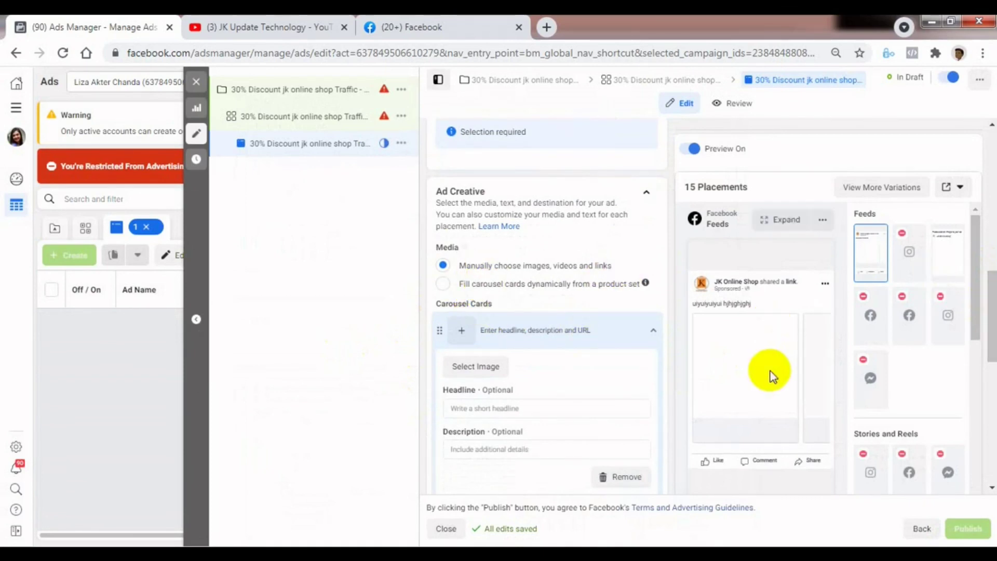
click(439, 285)
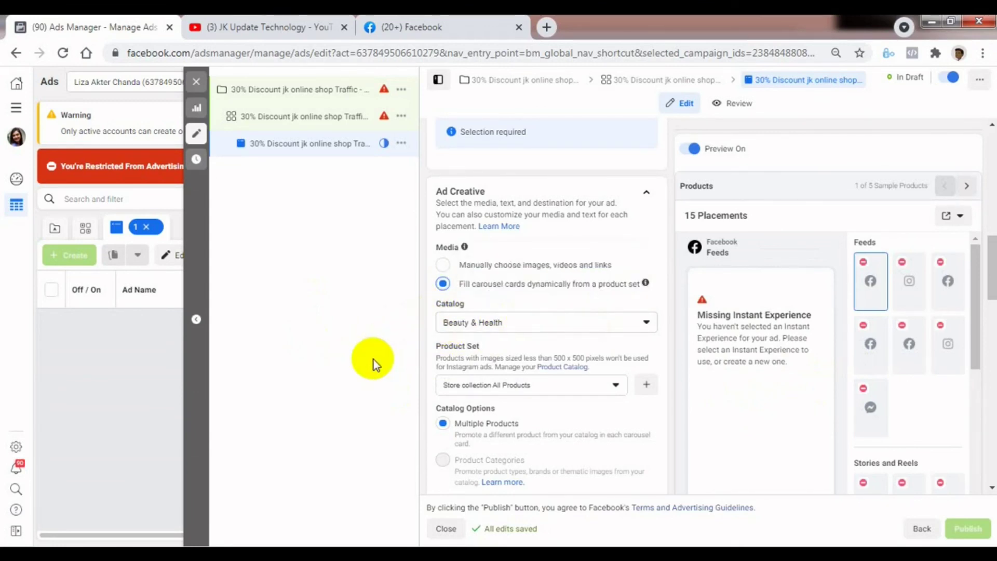
click(644, 323)
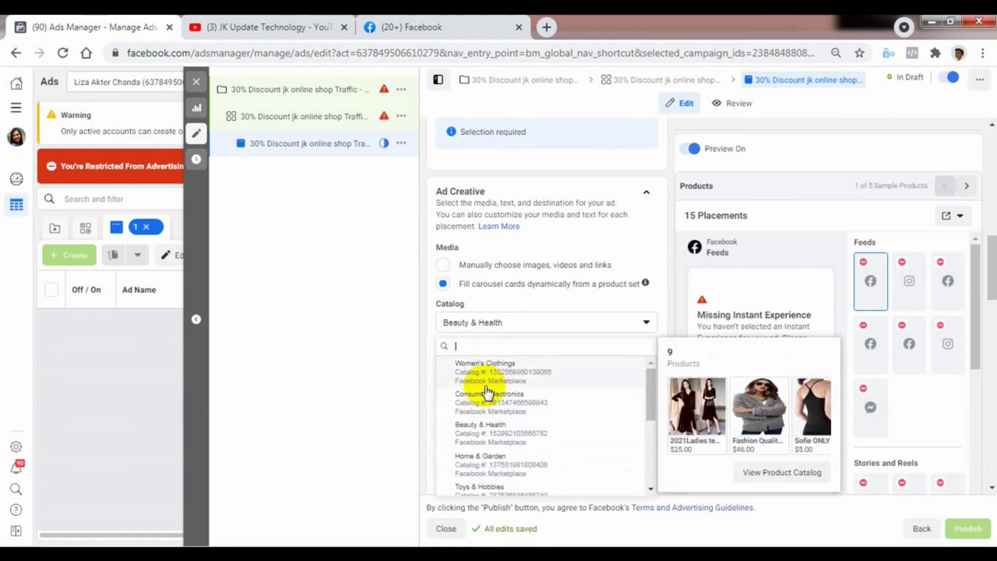
click(486, 370)
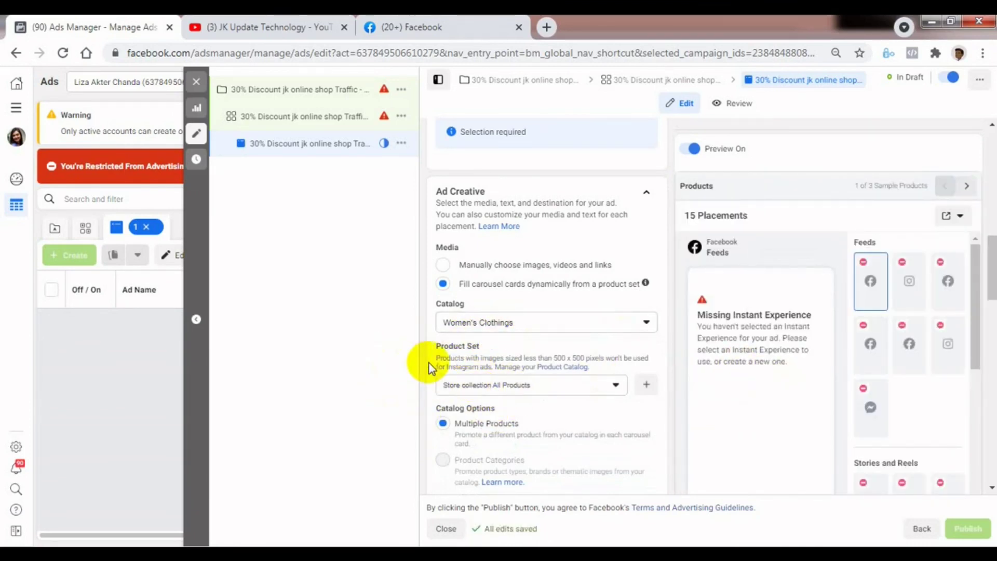
click(522, 386)
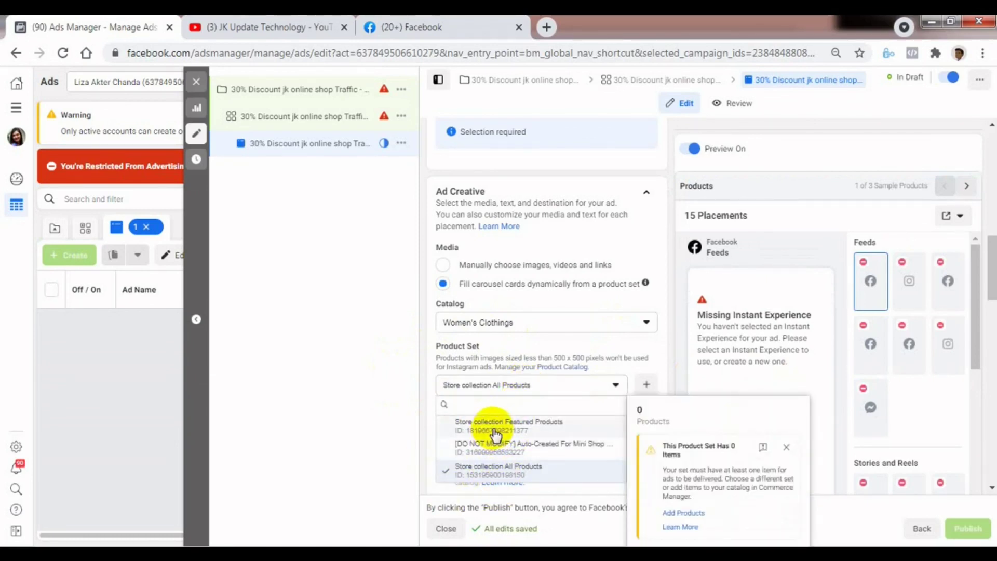
click(501, 471)
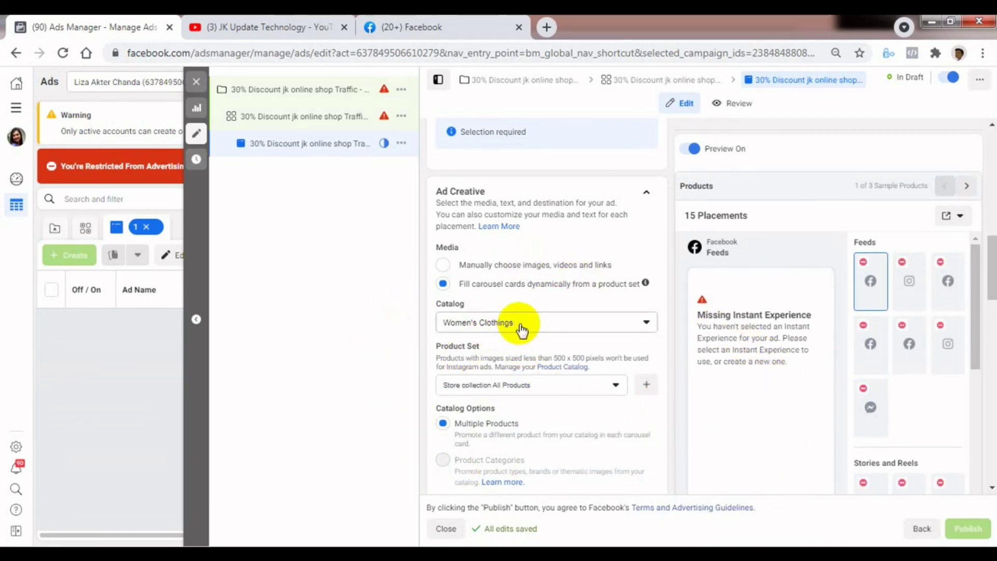
- Change the catalog to Beauty & Health and return the media setting to manually chosen images, videos and links
click(488, 324)
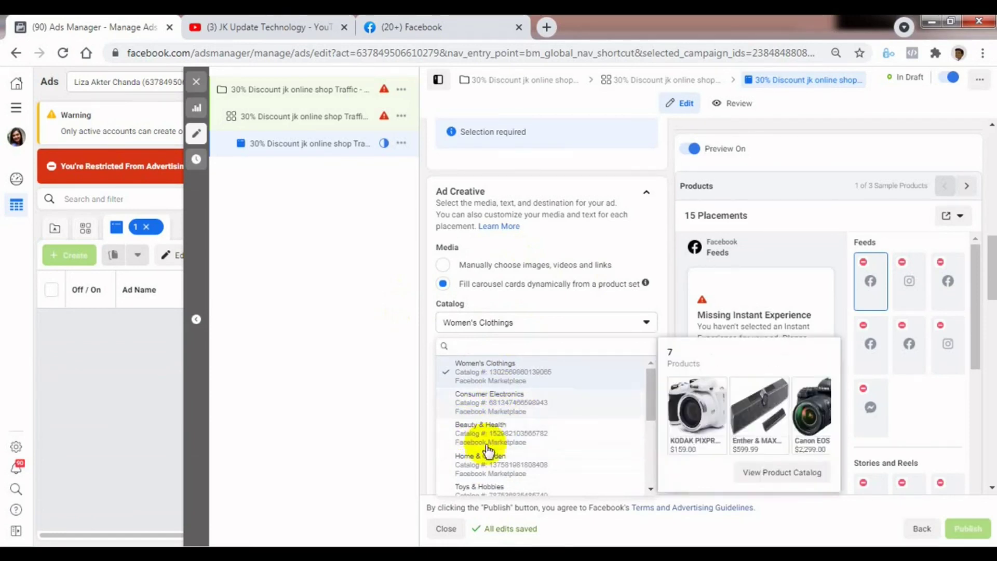
click(472, 432)
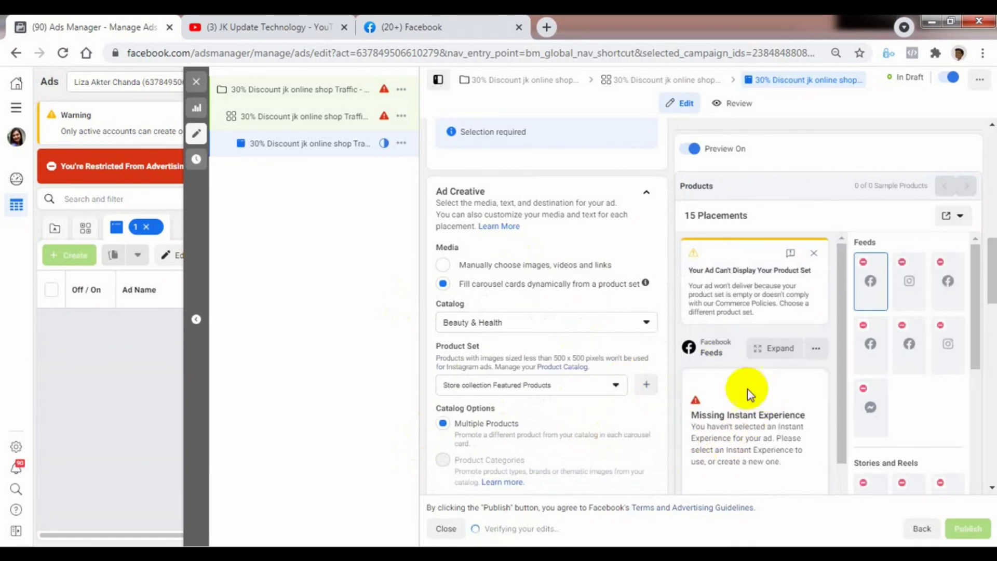
mouse_move(468, 286)
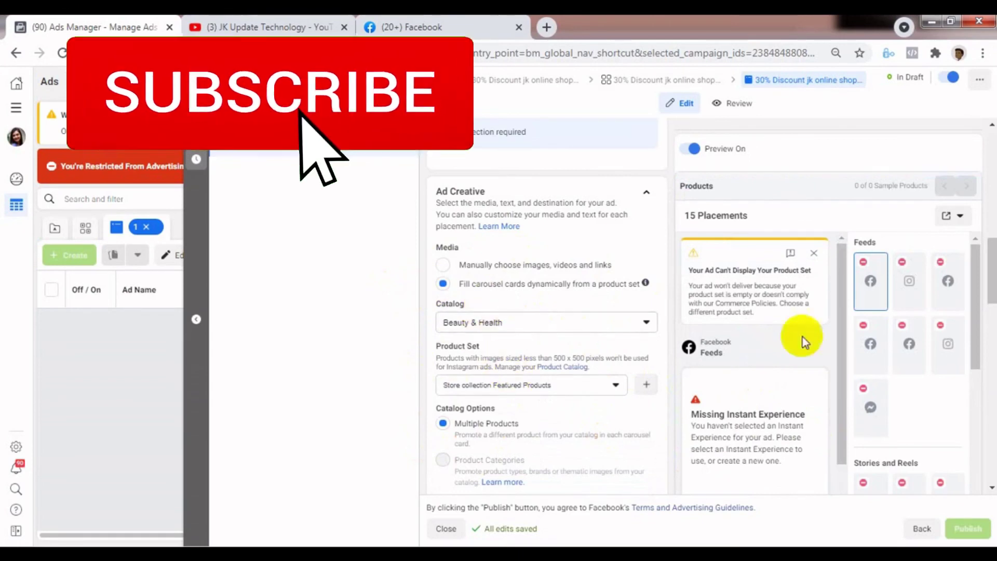
click(444, 265)
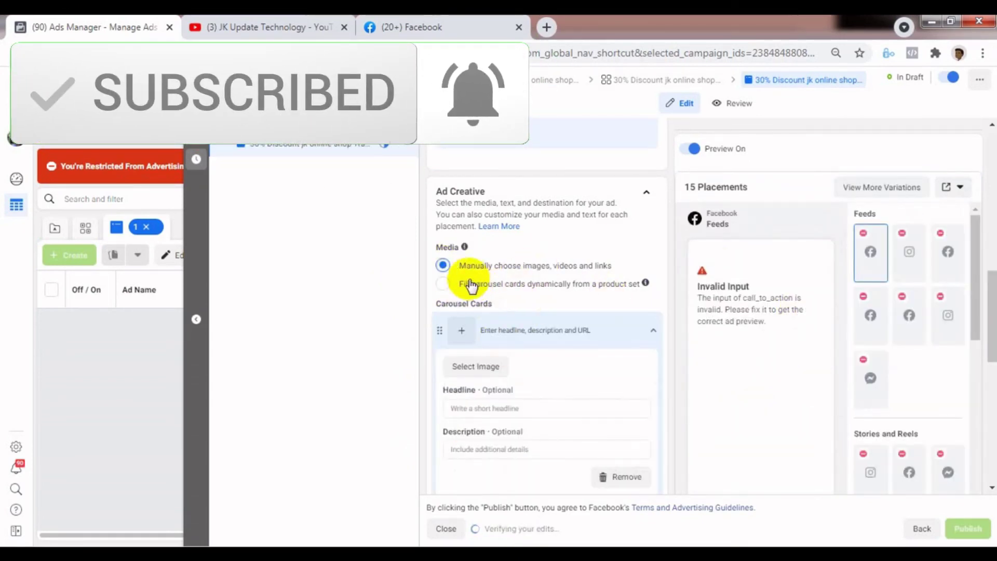
- Look through the account images for the first carousel card without choosing one, and collapse the card
click(473, 365)
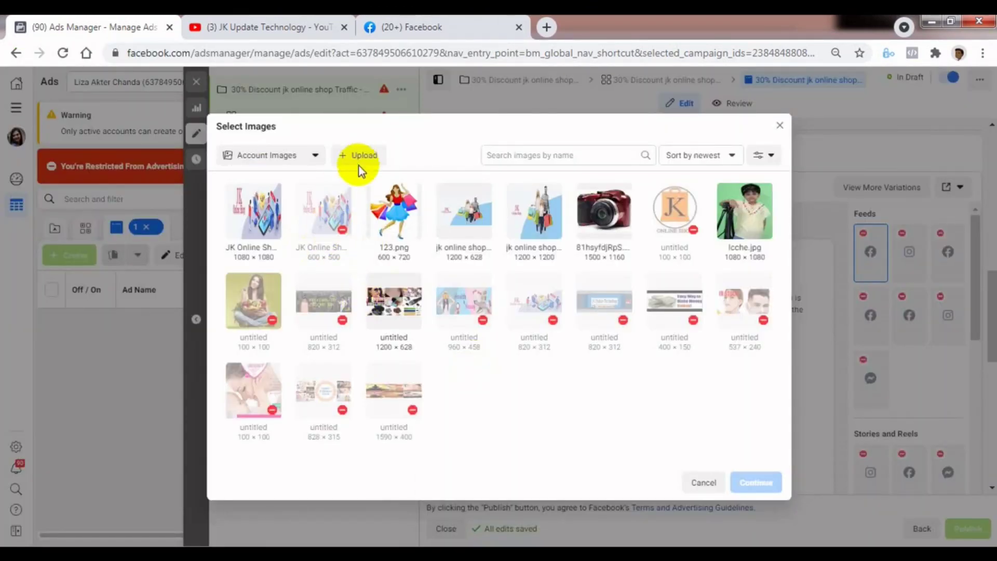
click(703, 482)
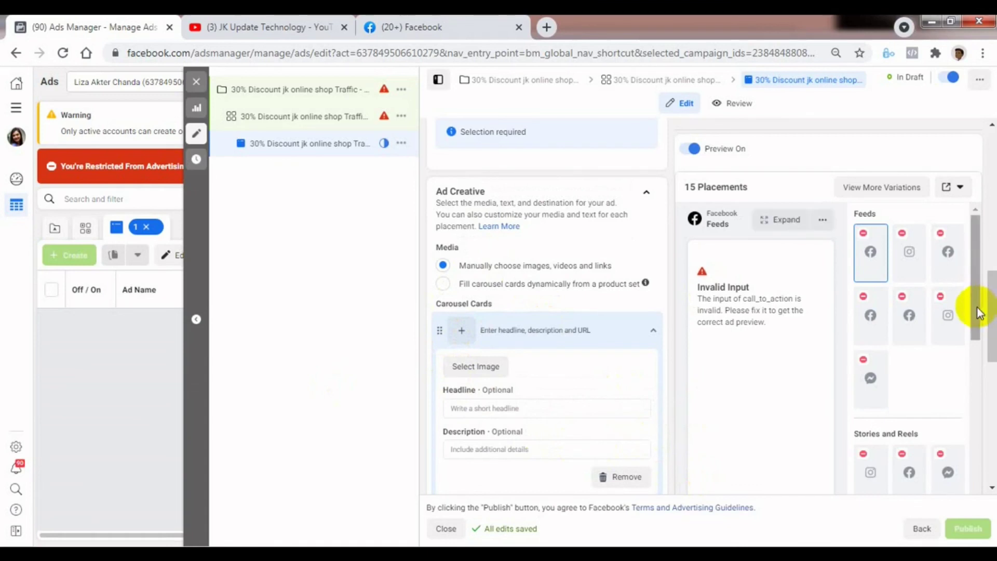
drag(975, 311, 973, 324)
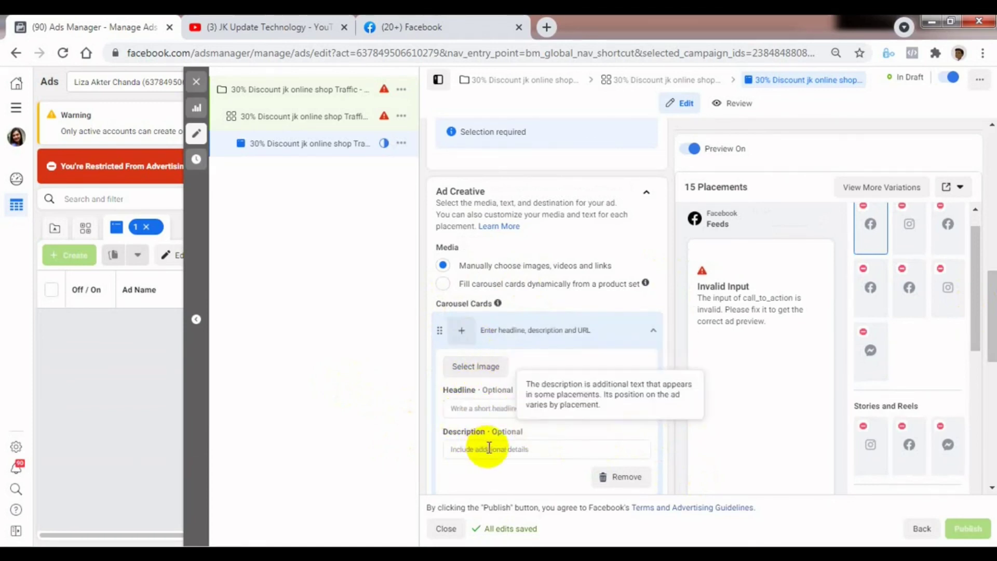
click(464, 335)
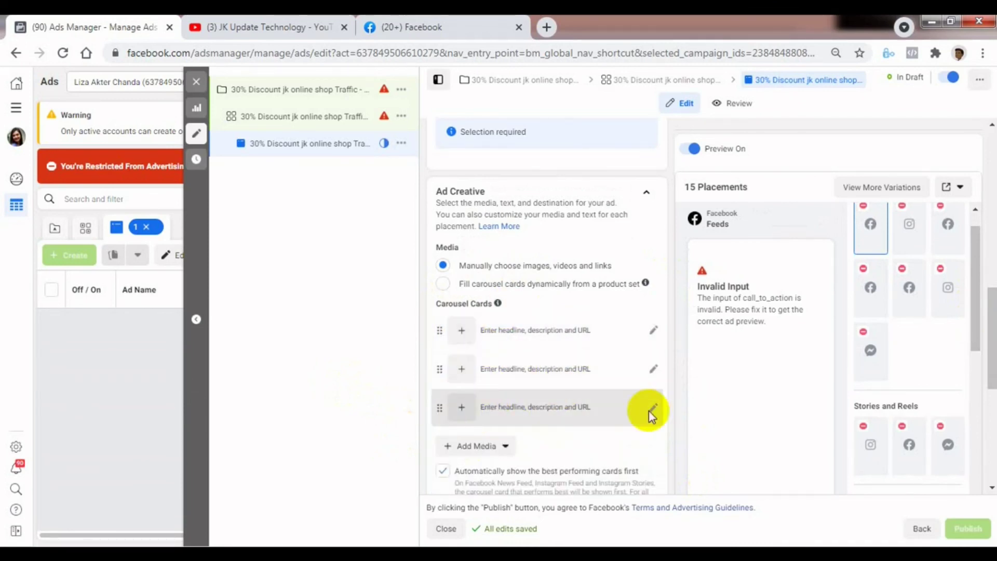
- Add two more image cards and one video card to the carousel
scroll(990, 363, down, 2)
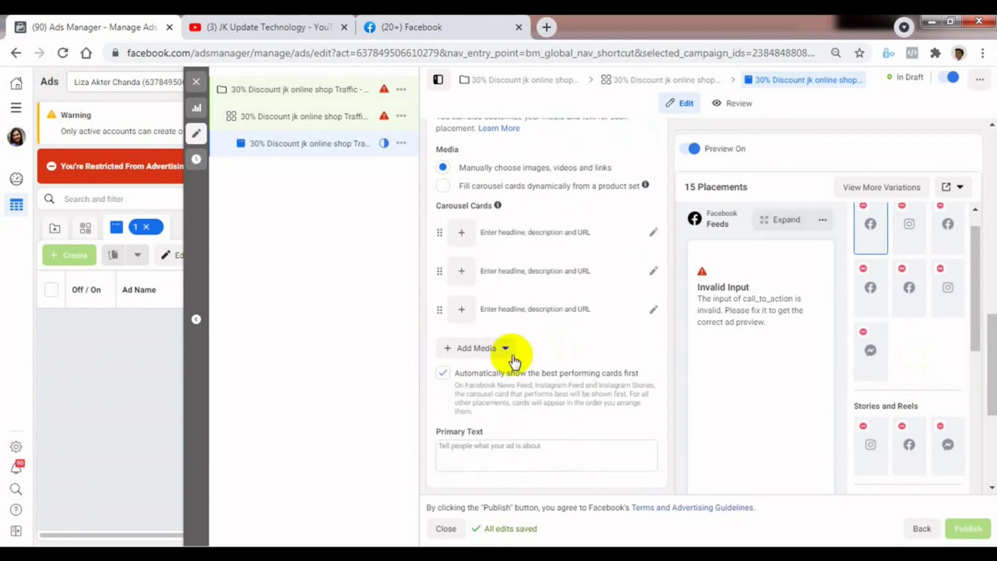
click(477, 348)
click(477, 371)
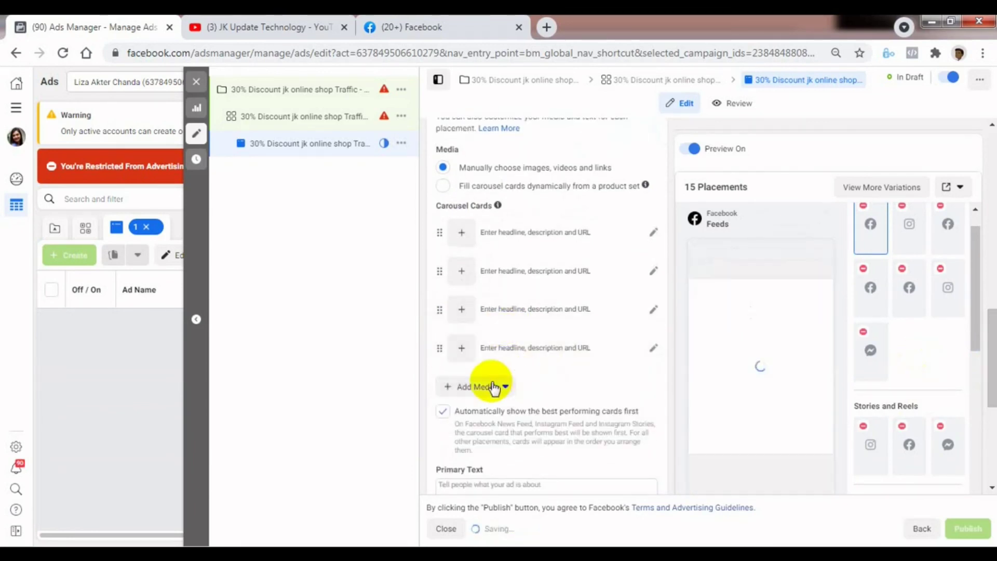
click(488, 387)
click(482, 413)
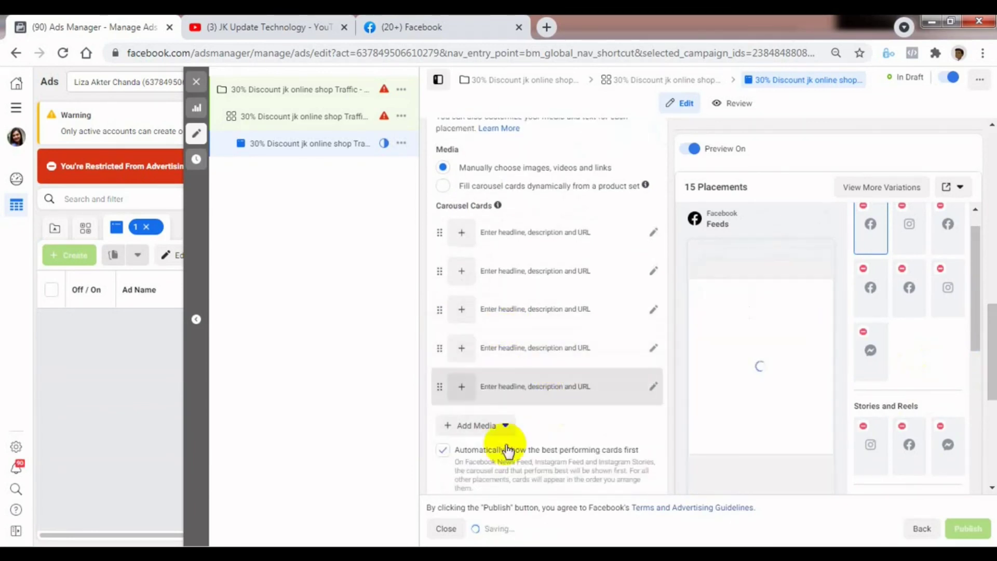
click(477, 426)
click(477, 471)
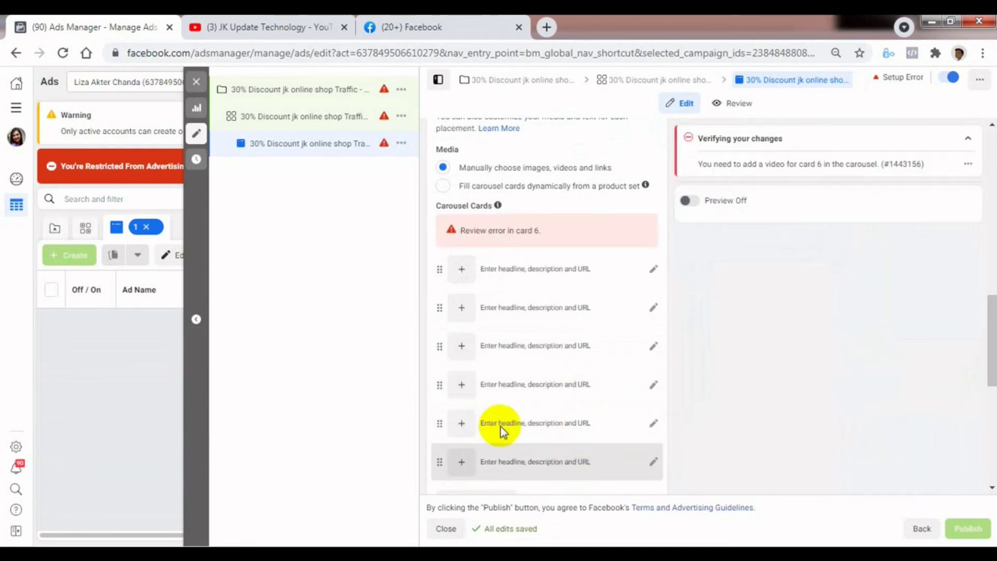
- Expand the sixth carousel card and examine its video recommendations, headline and description options
drag(986, 345, 986, 410)
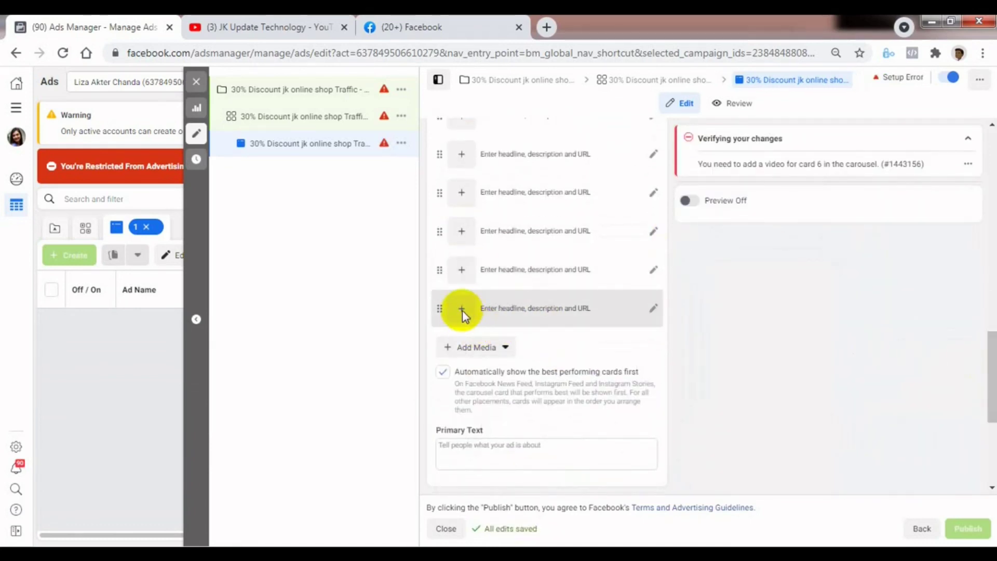
click(654, 308)
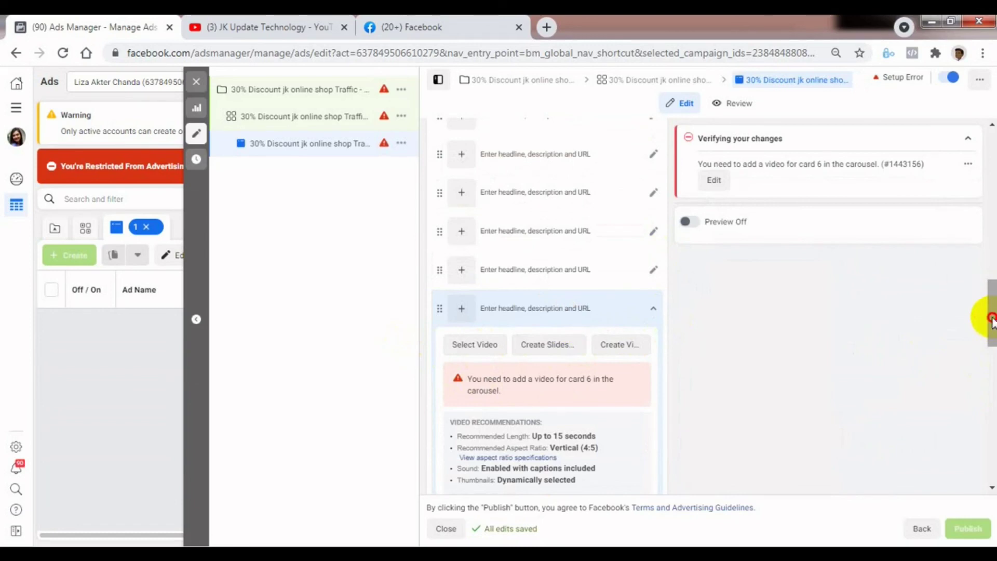
drag(992, 319, 972, 401)
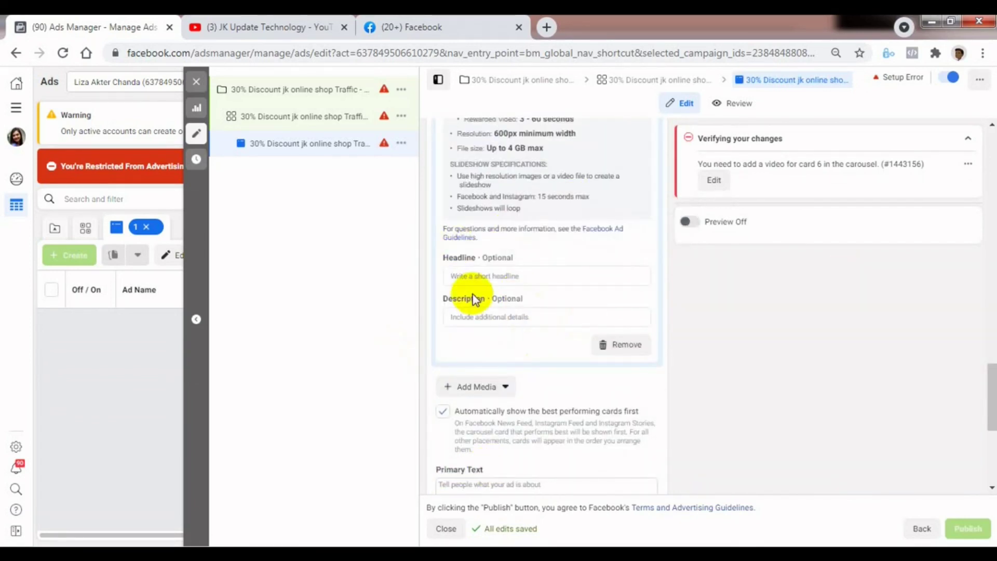
- Turn the ad preview on and switch the ad format to Collection
drag(990, 397, 989, 206)
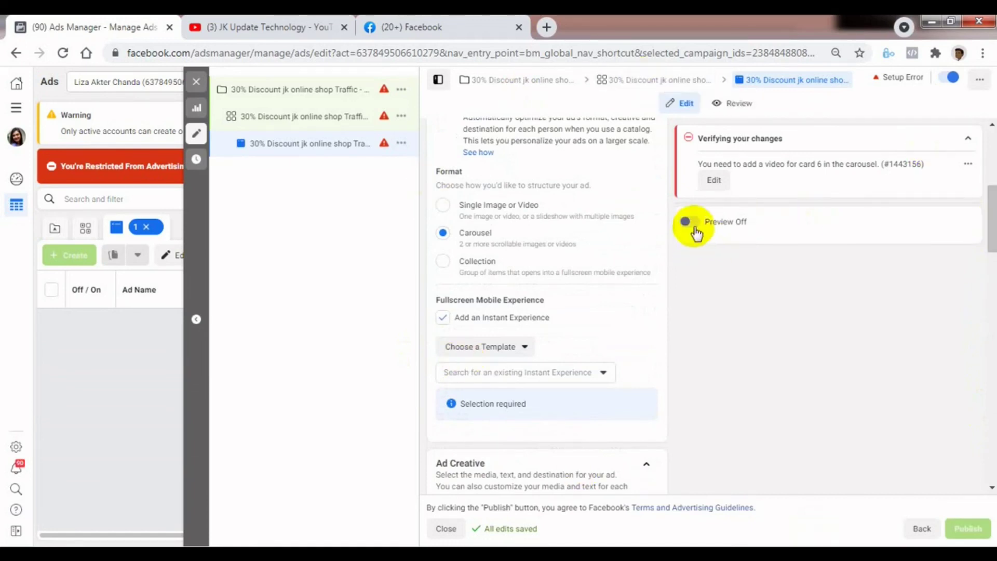
click(690, 223)
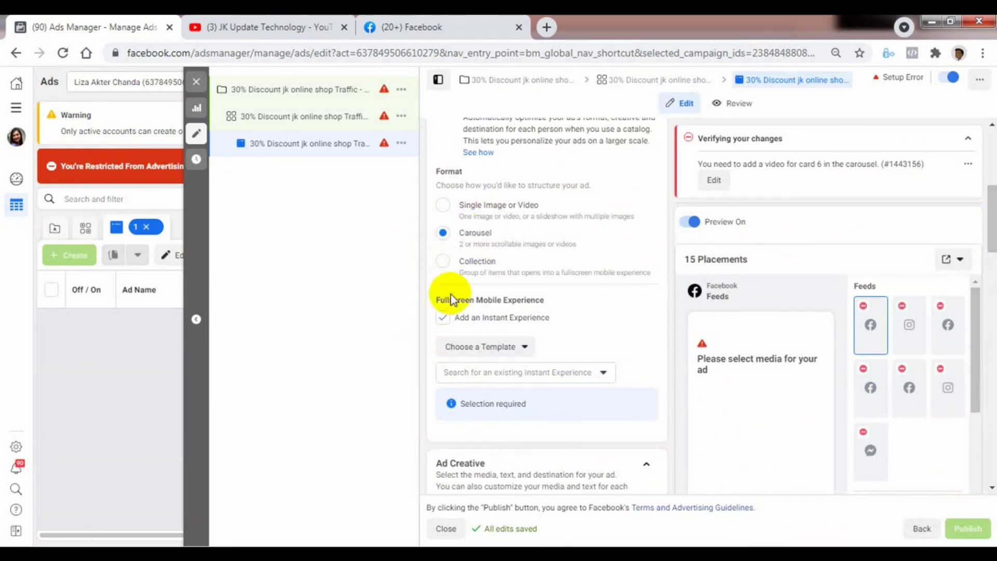
click(443, 263)
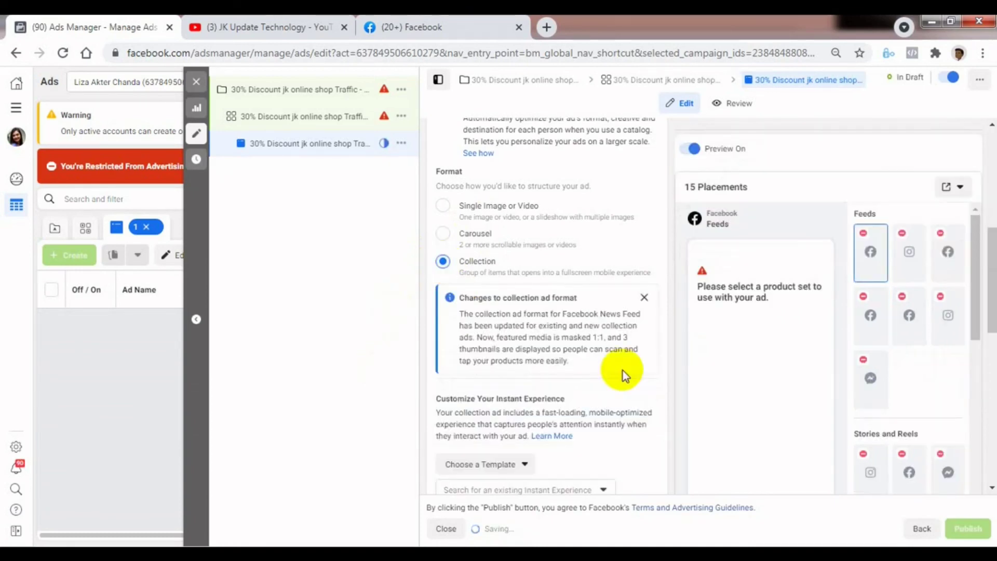
- Examine the Collection format's Instant Experience, primary text and headline settings
drag(991, 320, 992, 356)
scroll(522, 233, up, 1)
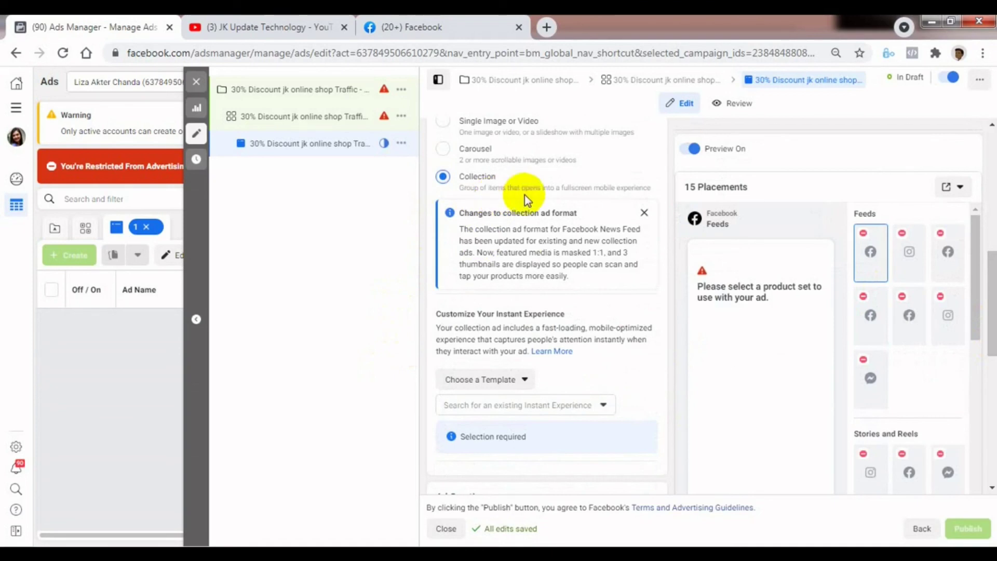
scroll(474, 330, down, 2)
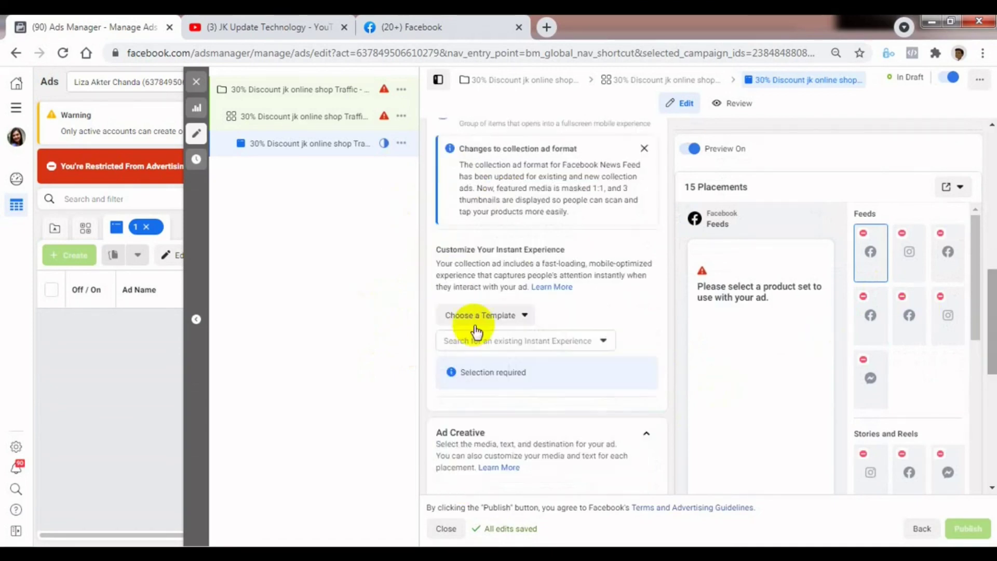
drag(992, 356, 985, 382)
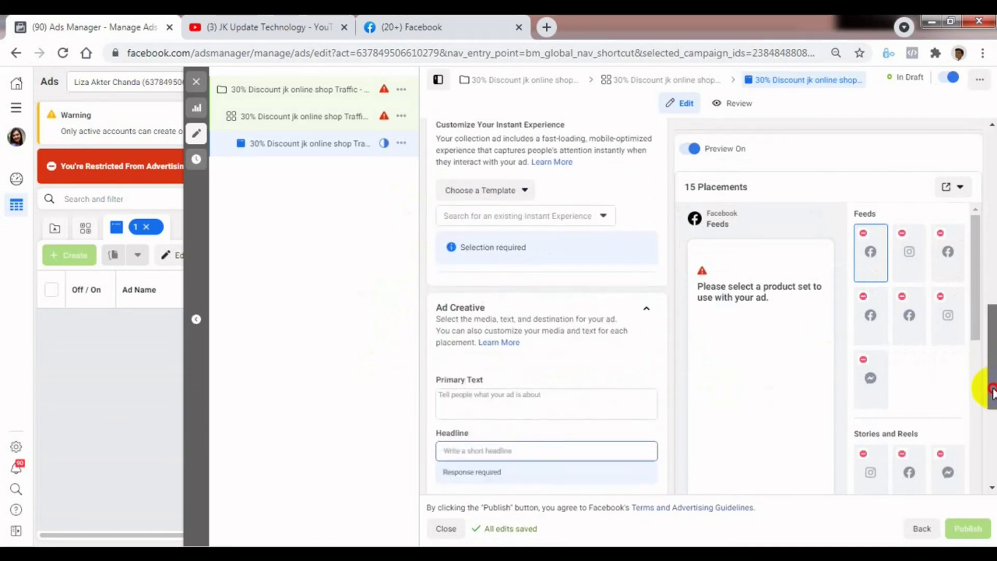
click(535, 433)
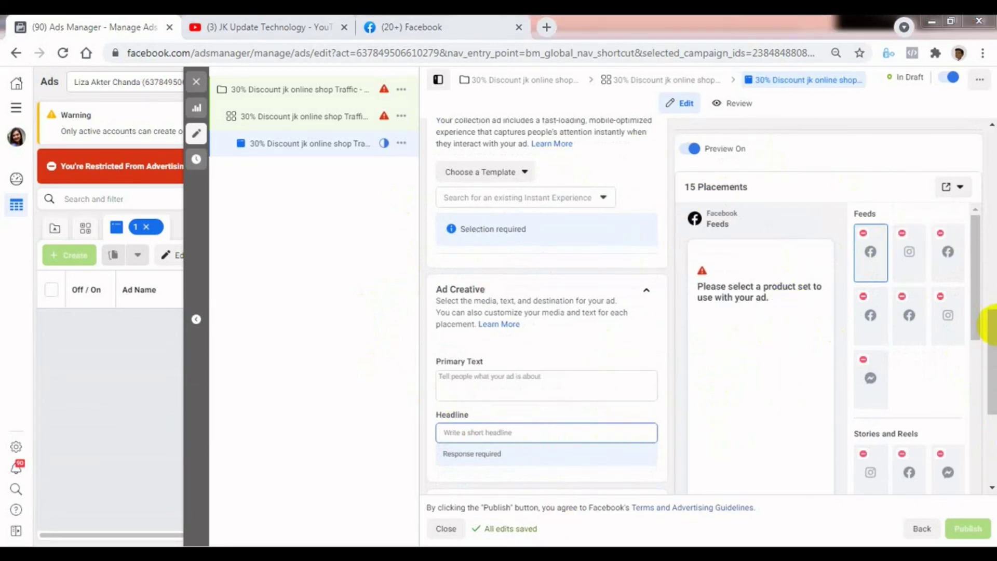
drag(992, 343, 983, 226)
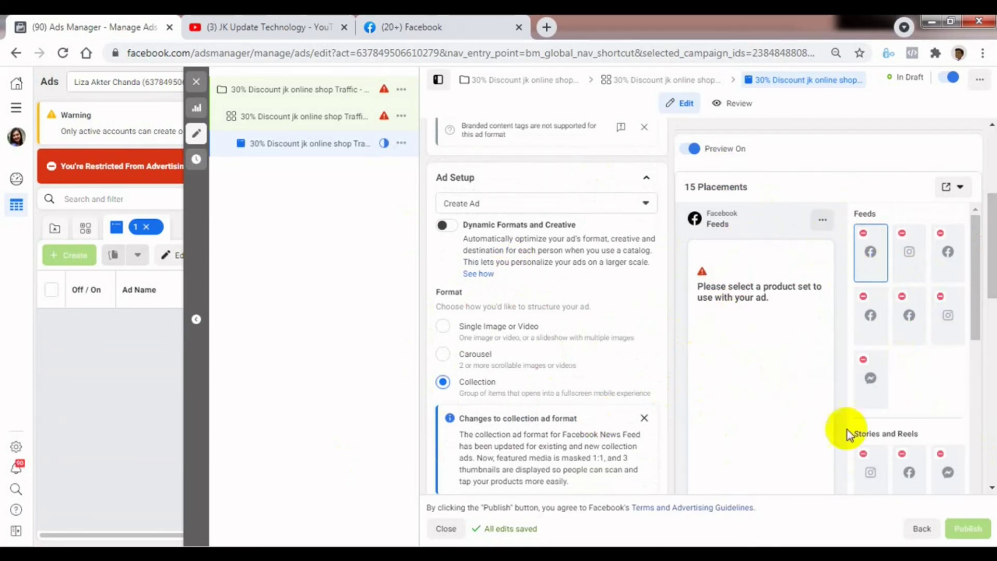
drag(989, 286, 986, 357)
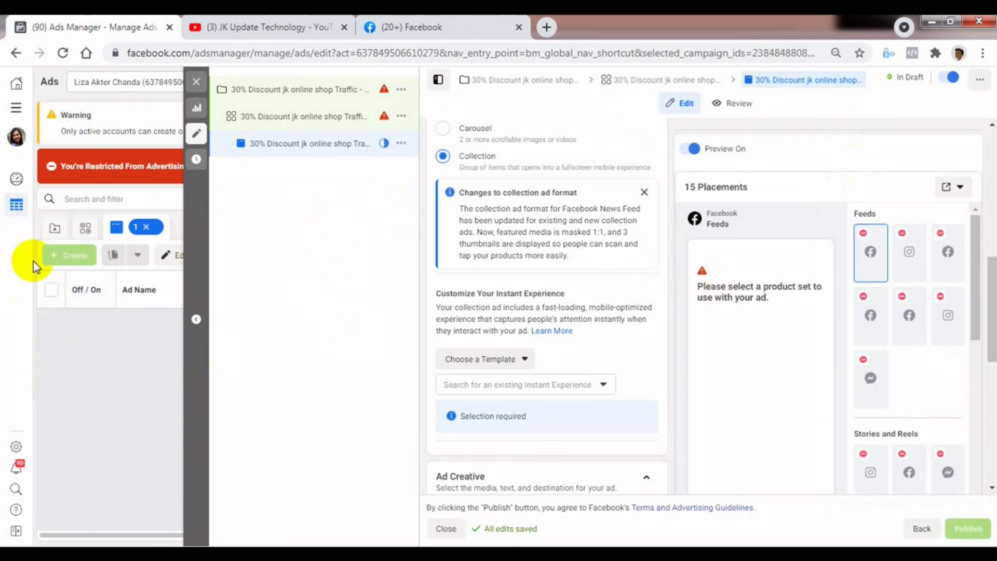
- Close the ad editor and reload the ads management page
click(197, 82)
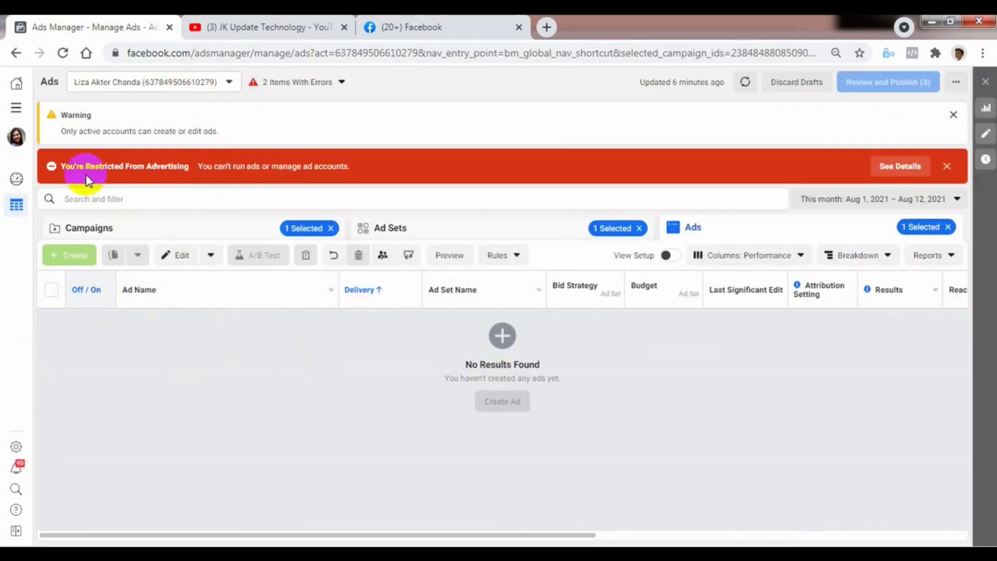
click(63, 53)
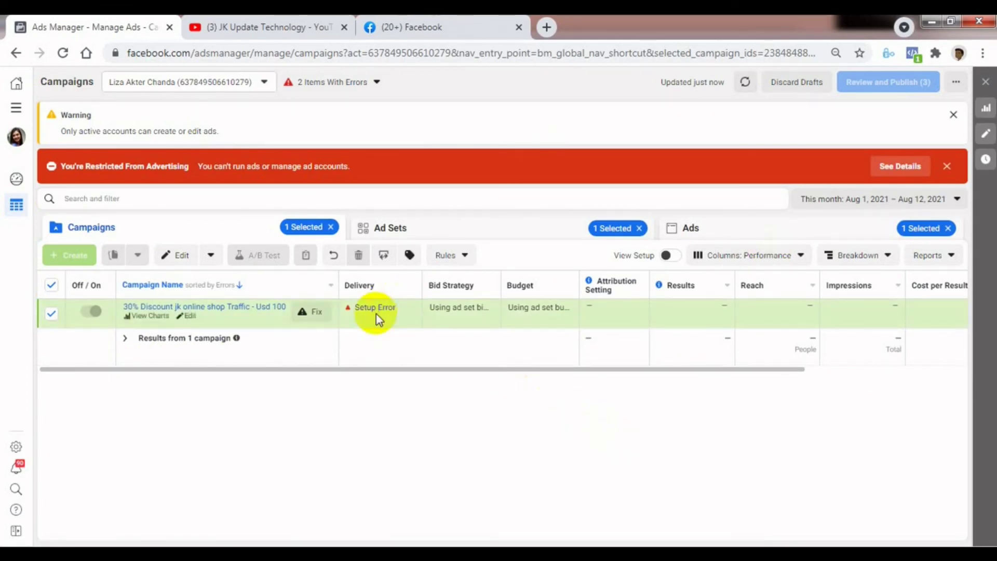
- Review the draft campaign's delivery and performance columns, check the account overview and return to the campaigns list
mouse_move(376, 313)
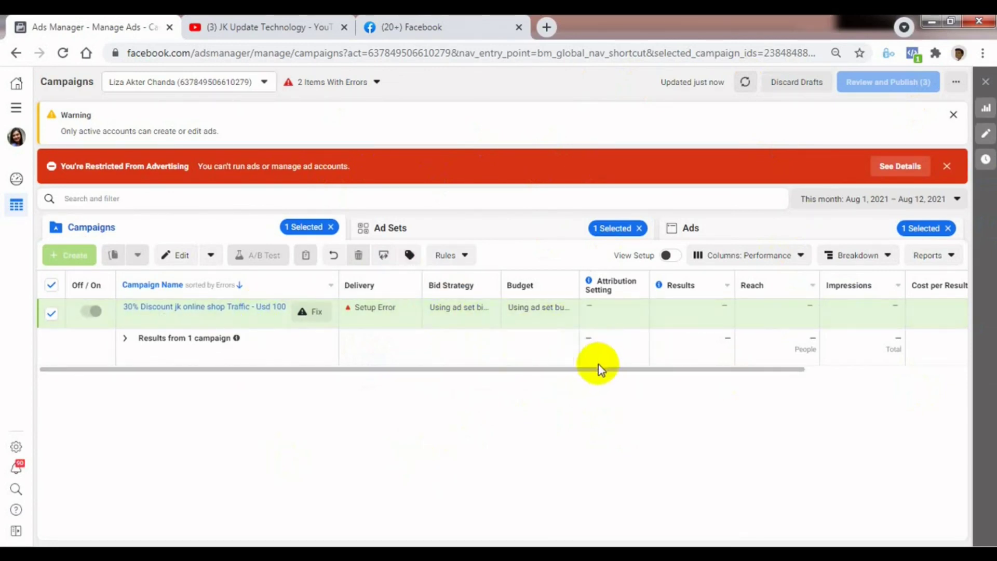
drag(598, 367, 786, 376)
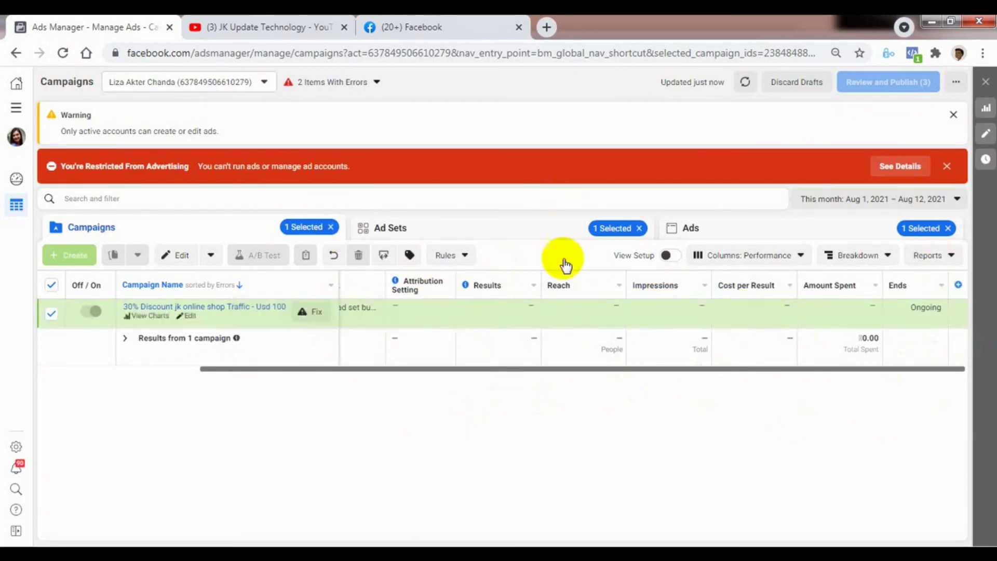
click(692, 371)
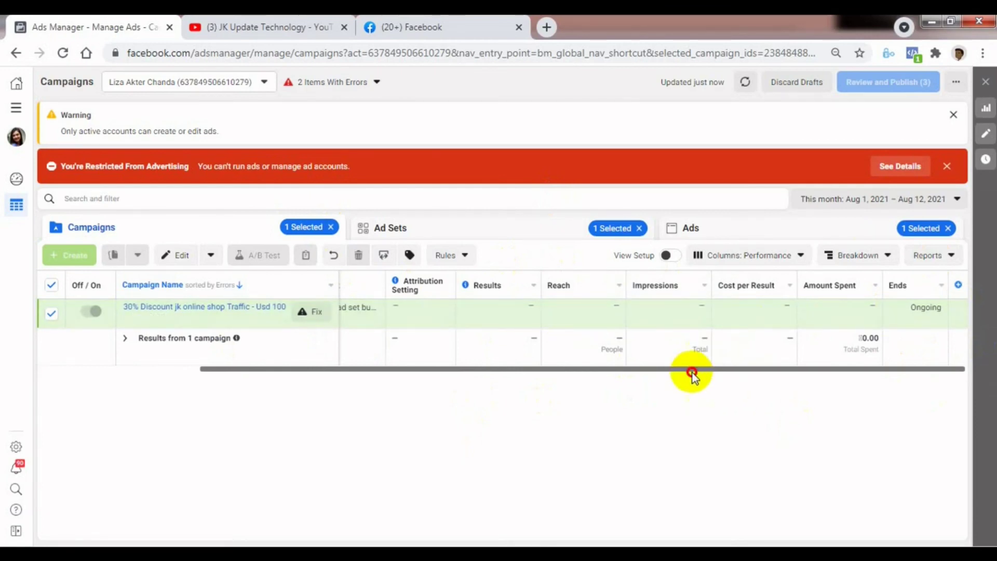
drag(692, 370, 485, 374)
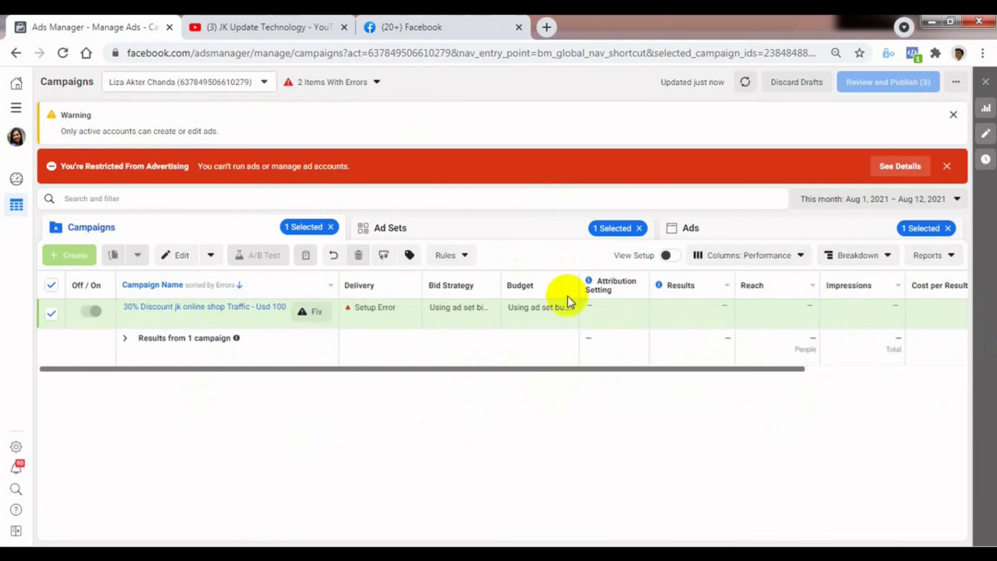
click(16, 180)
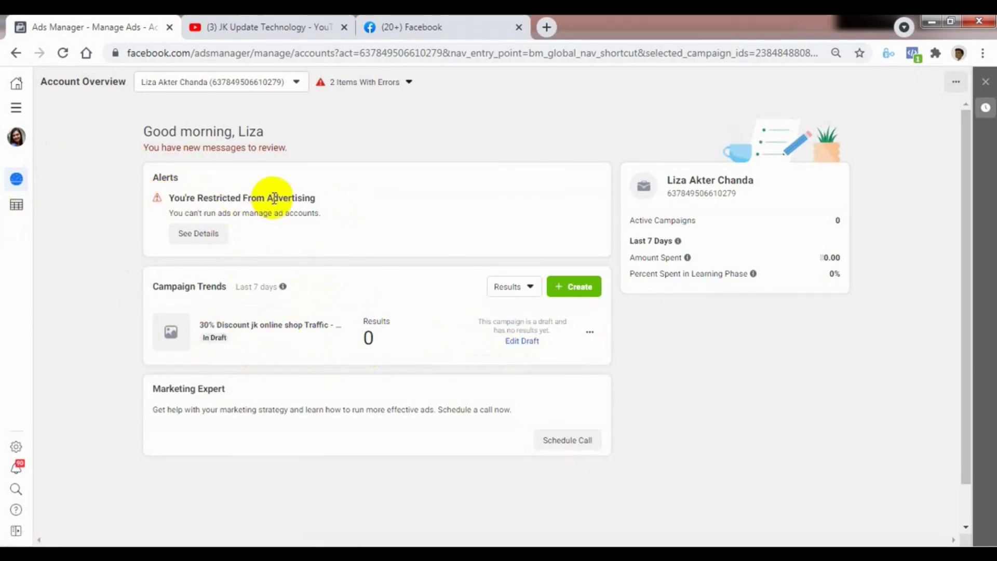
click(16, 205)
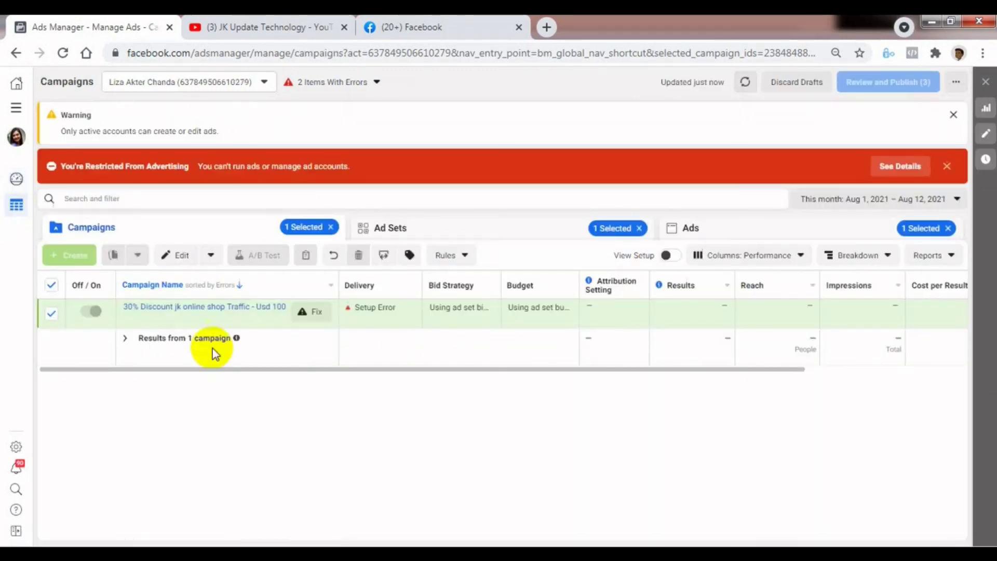